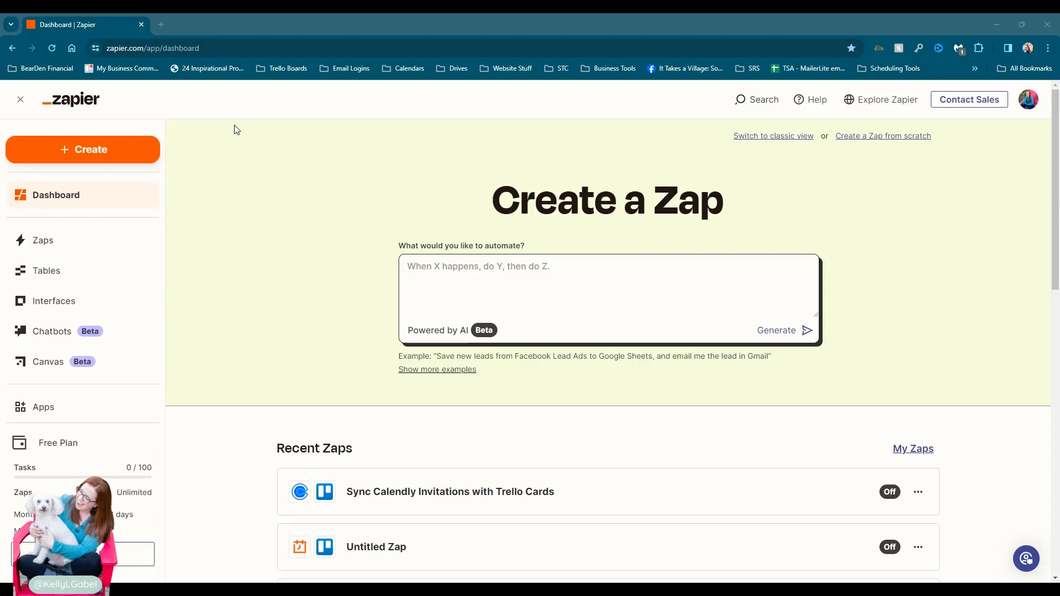
Create a new Zap from the AI prompt "integrate calendly with trello" and open the suggested Calendly-to-Trello Zap.
{"action": "left_click", "coordinate": [82, 153]}
{"action": "left_click", "coordinate": [78, 188]}
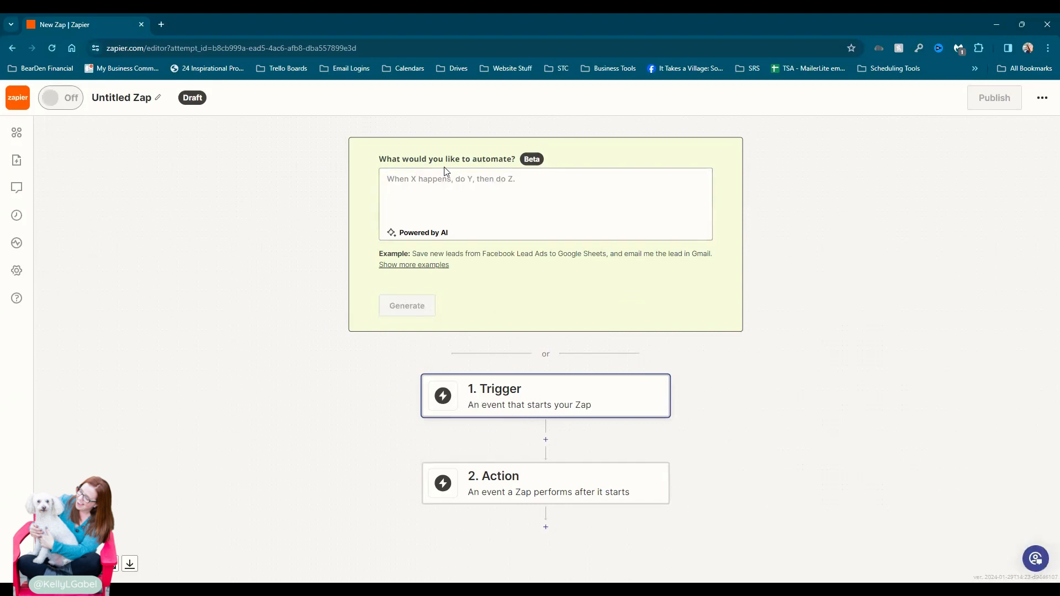
{"action": "left_click", "coordinate": [434, 195]}
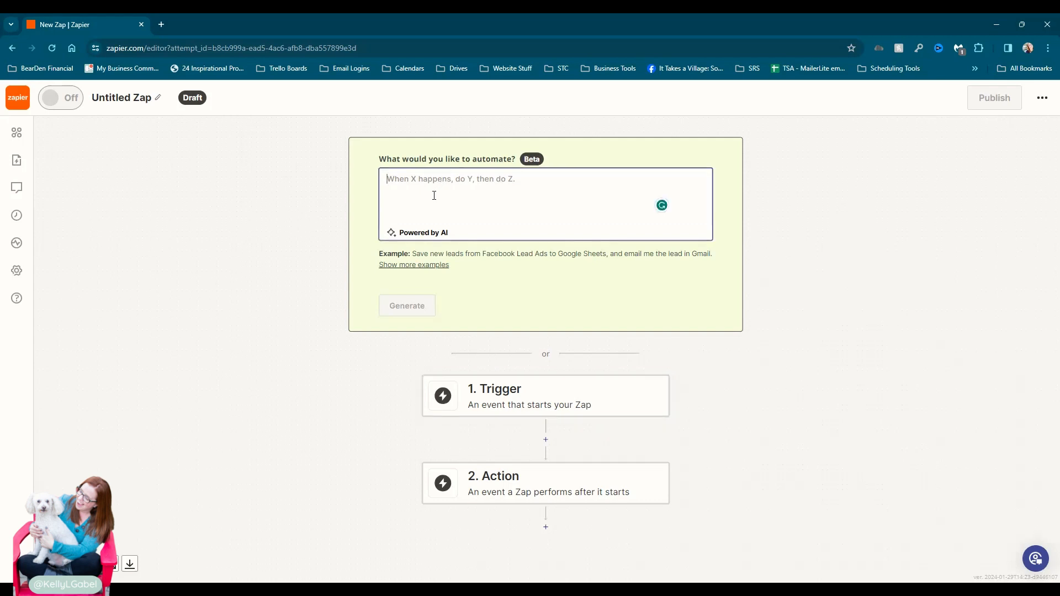
{"action": "type", "text": "int"}
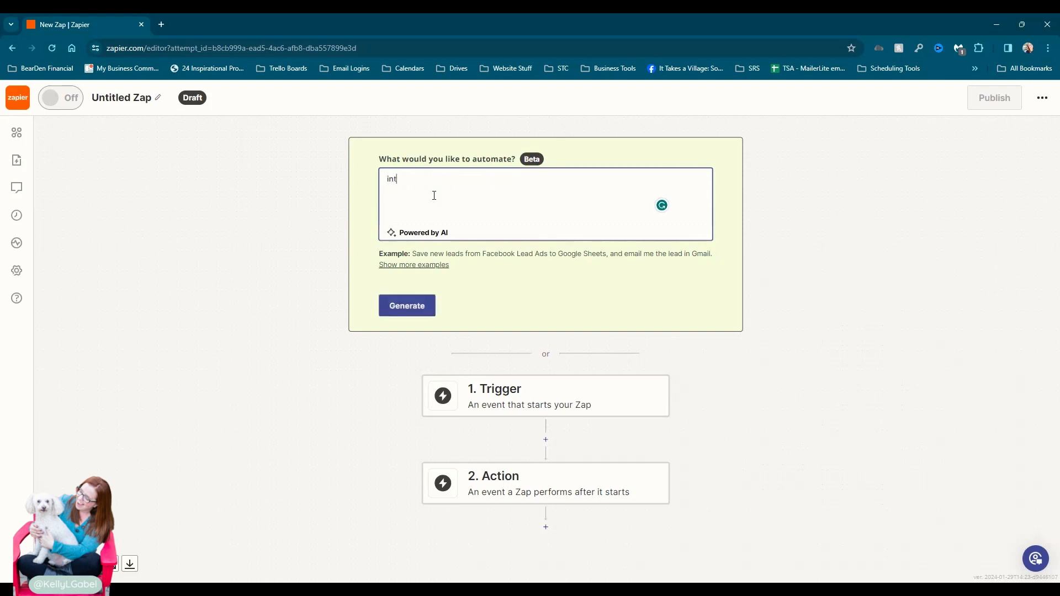
{"action": "type", "text": "egrate calendly with trello"}
{"action": "left_click", "coordinate": [394, 307]}
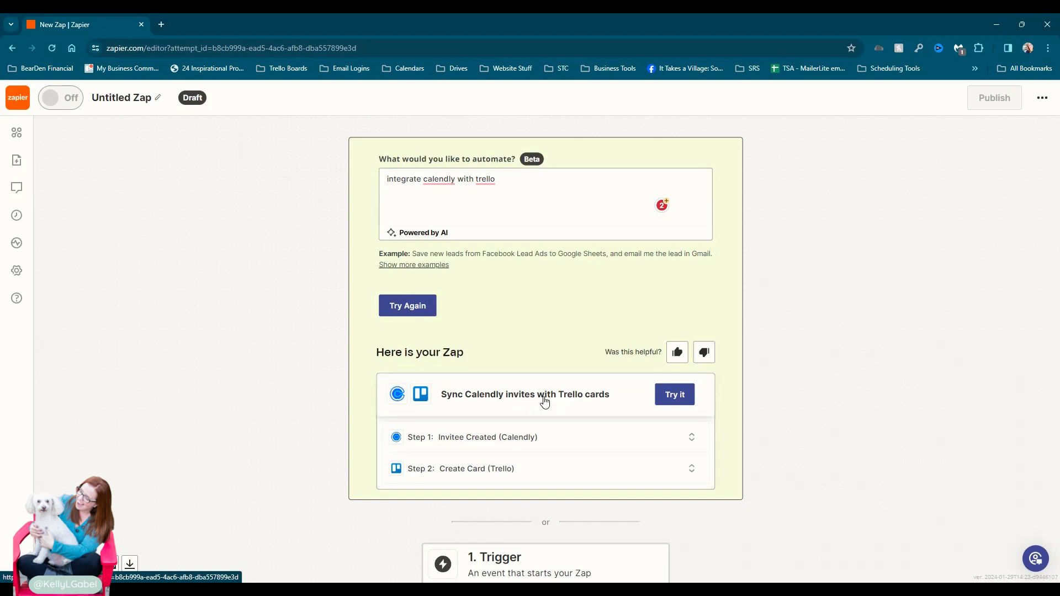
{"action": "left_click", "coordinate": [665, 392]}
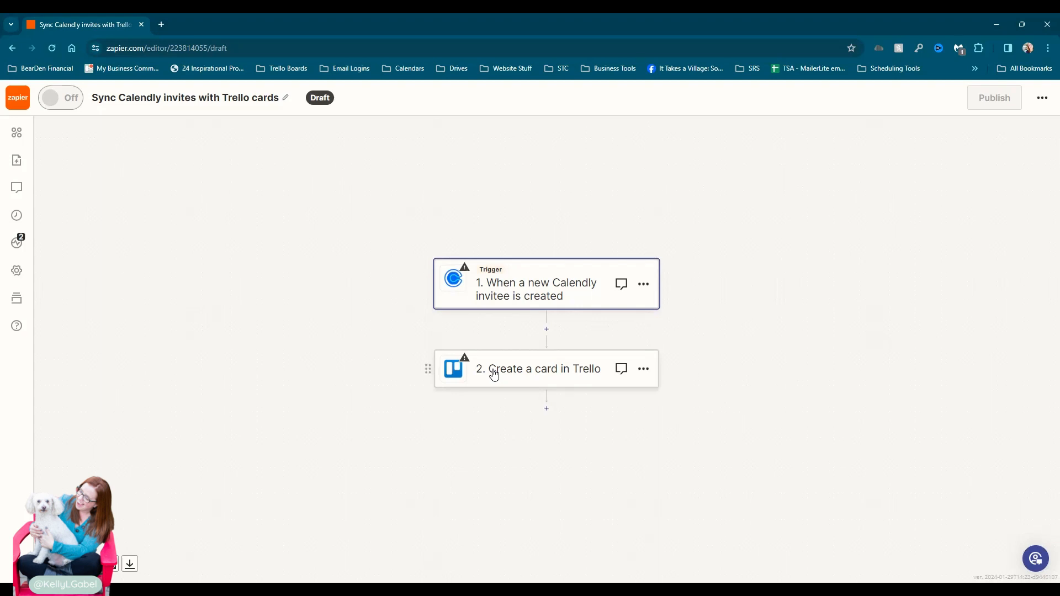
Configure the Calendly invitee trigger with the already connected account and the user webhook subscription scope.
{"action": "left_click", "coordinate": [501, 302]}
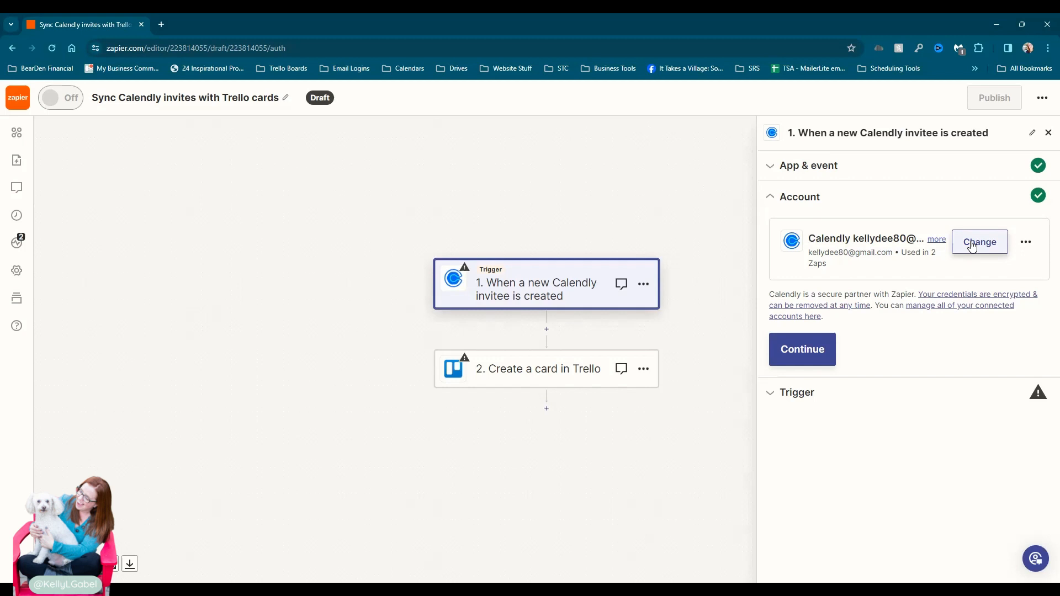
{"action": "left_click", "coordinate": [821, 352]}
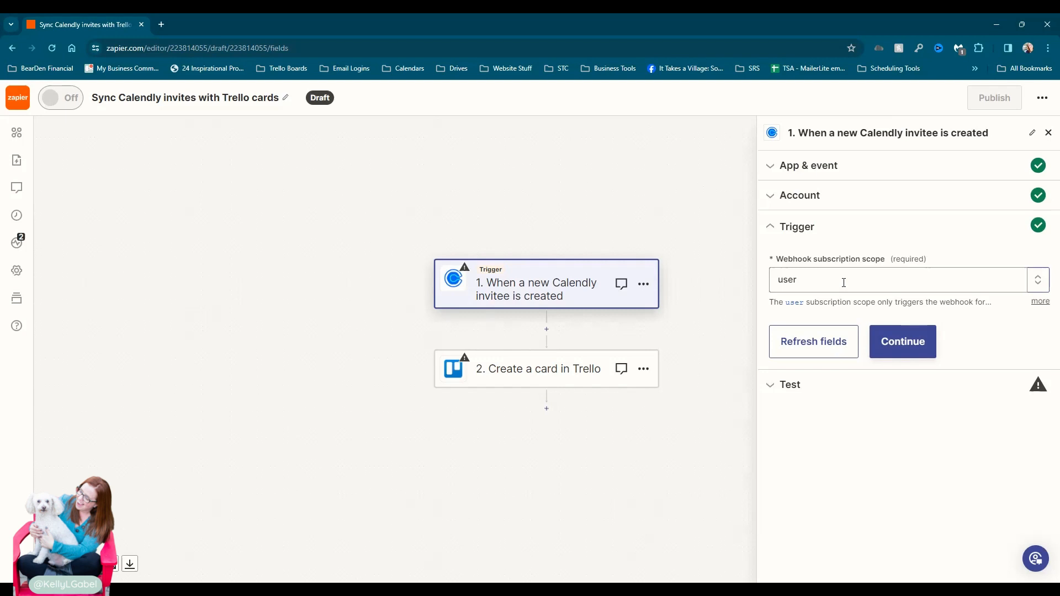
{"action": "left_click", "coordinate": [902, 342]}
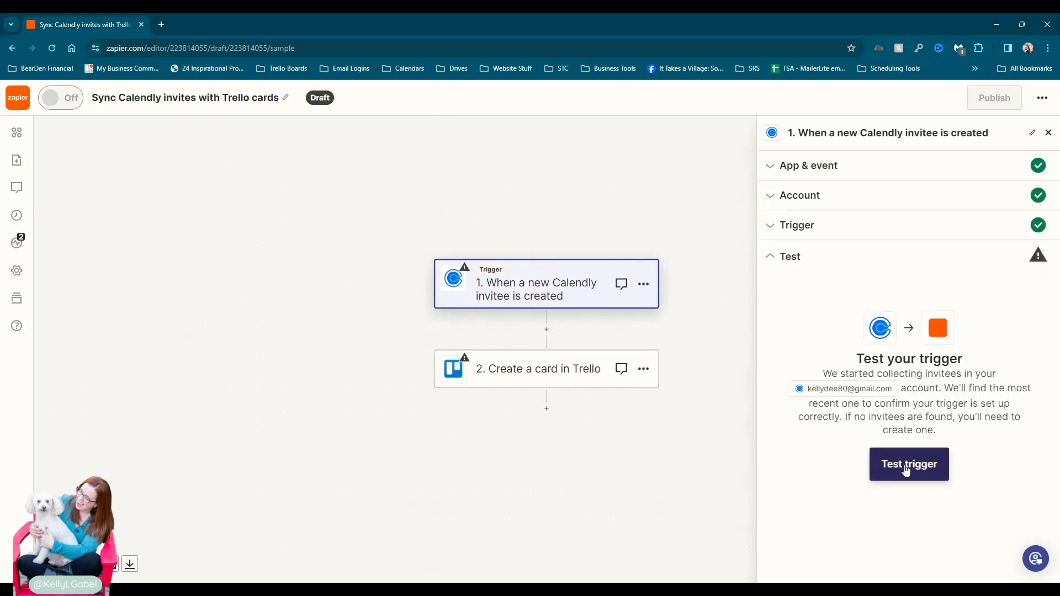
Test the Calendly trigger and continue to the Trello step with the Invitee A record.
{"action": "left_click", "coordinate": [906, 463]}
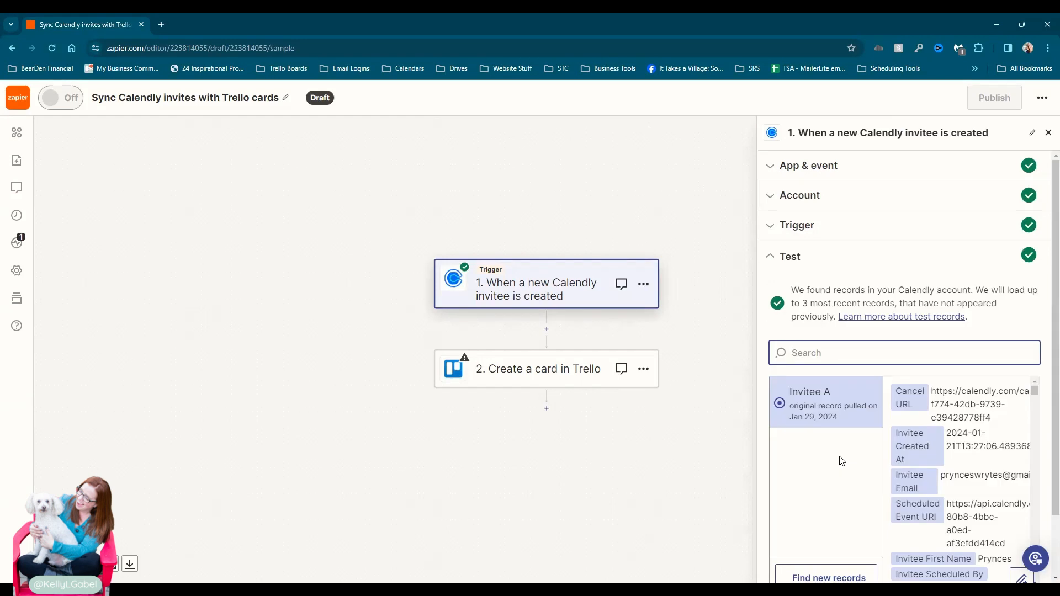
{"action": "scroll", "coordinate": [848, 444], "scroll_direction": "down", "scroll_amount": 2}
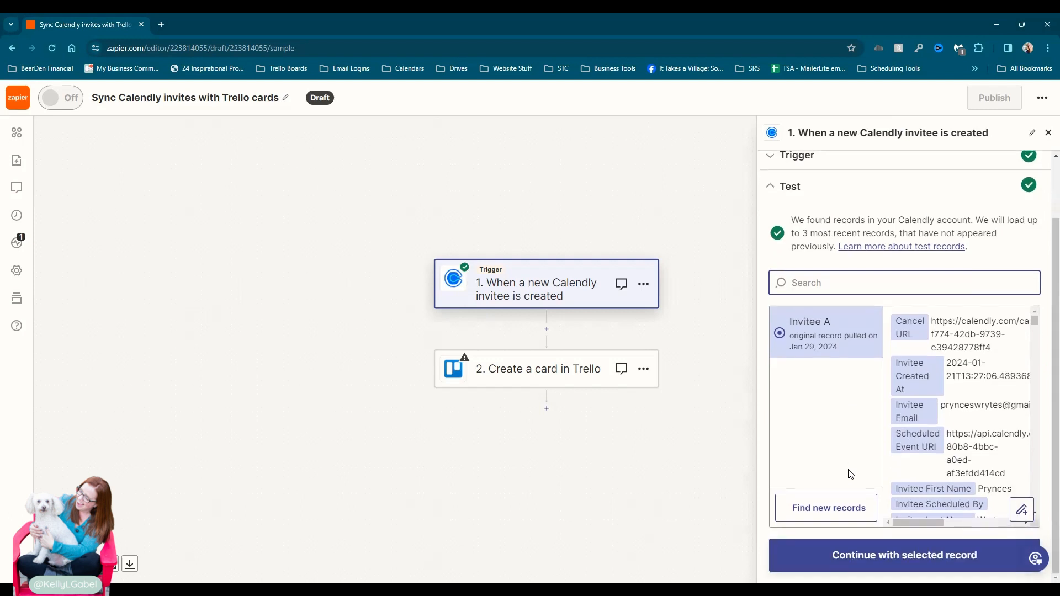
{"action": "left_click", "coordinate": [908, 556]}
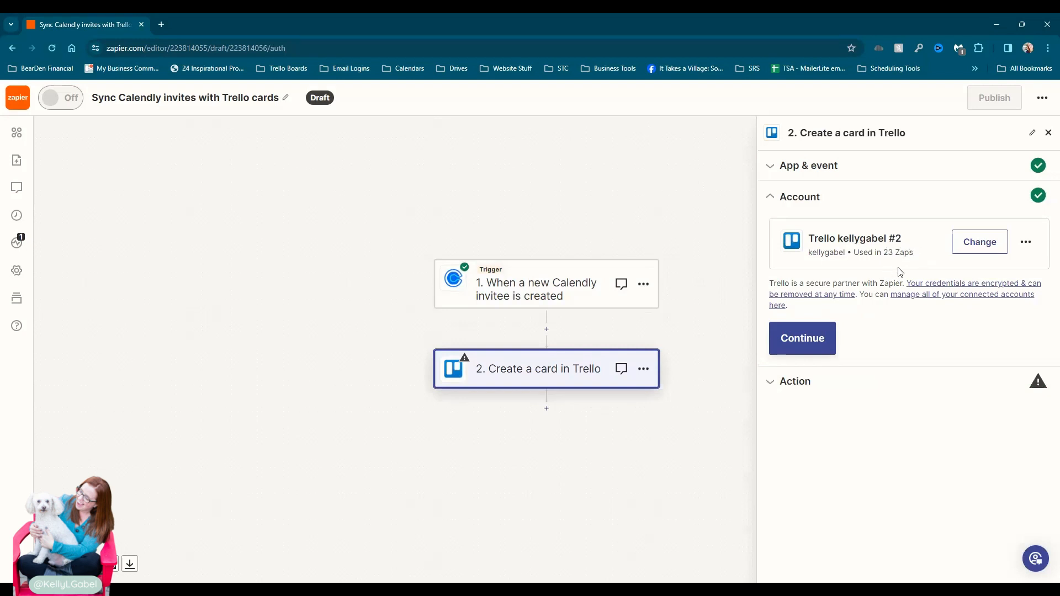
Keep the connected Trello account and target the Clarity Call Notes list on the KLG - My Business Command Center board.
{"action": "left_click", "coordinate": [810, 343]}
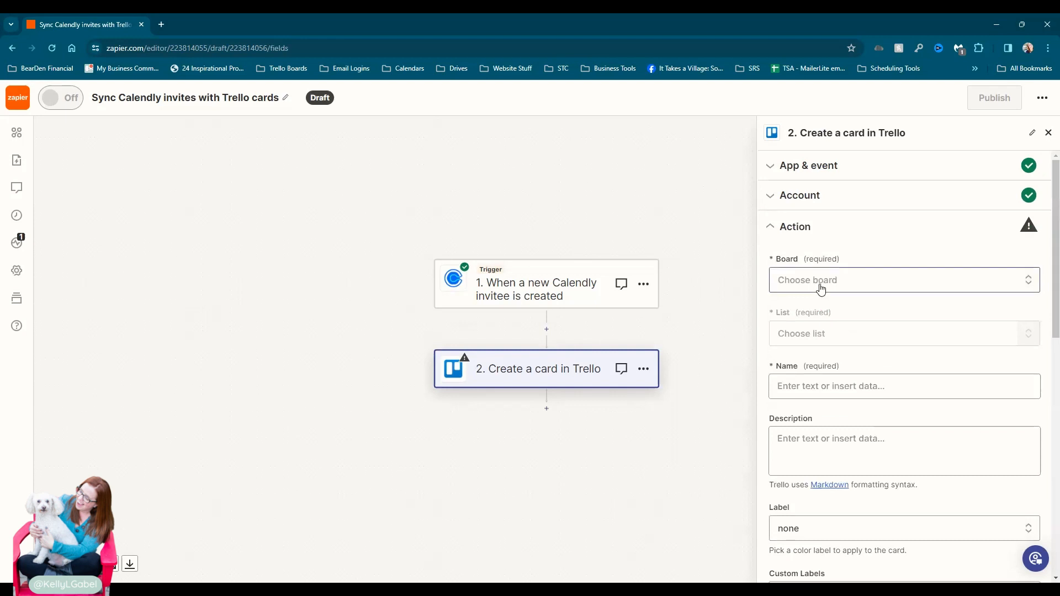
{"action": "left_click", "coordinate": [821, 289]}
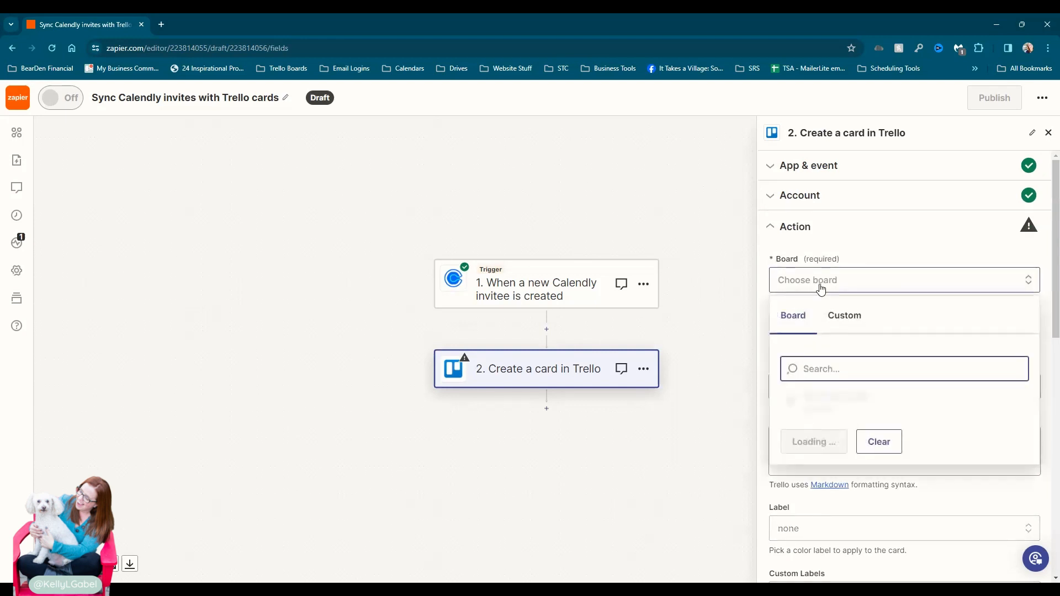
{"action": "type", "text": "klg"}
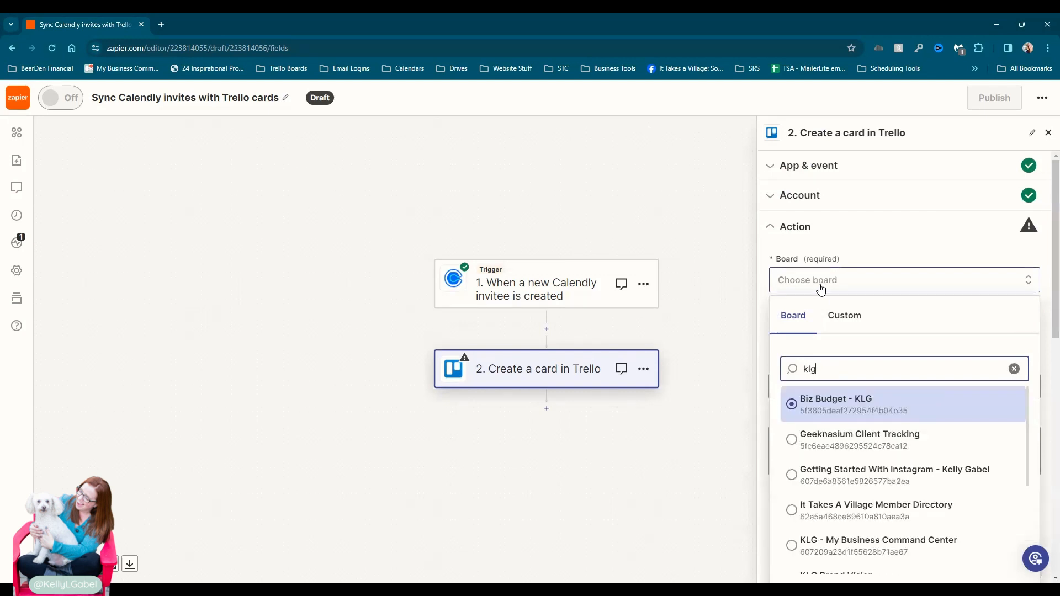
{"action": "left_click", "coordinate": [849, 546]}
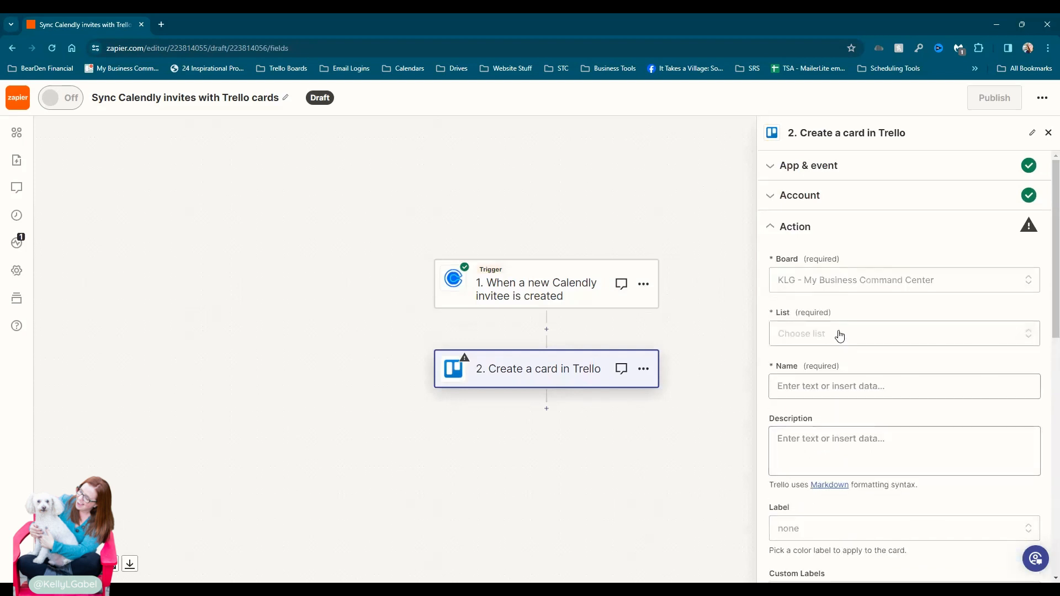
{"action": "left_click", "coordinate": [840, 343]}
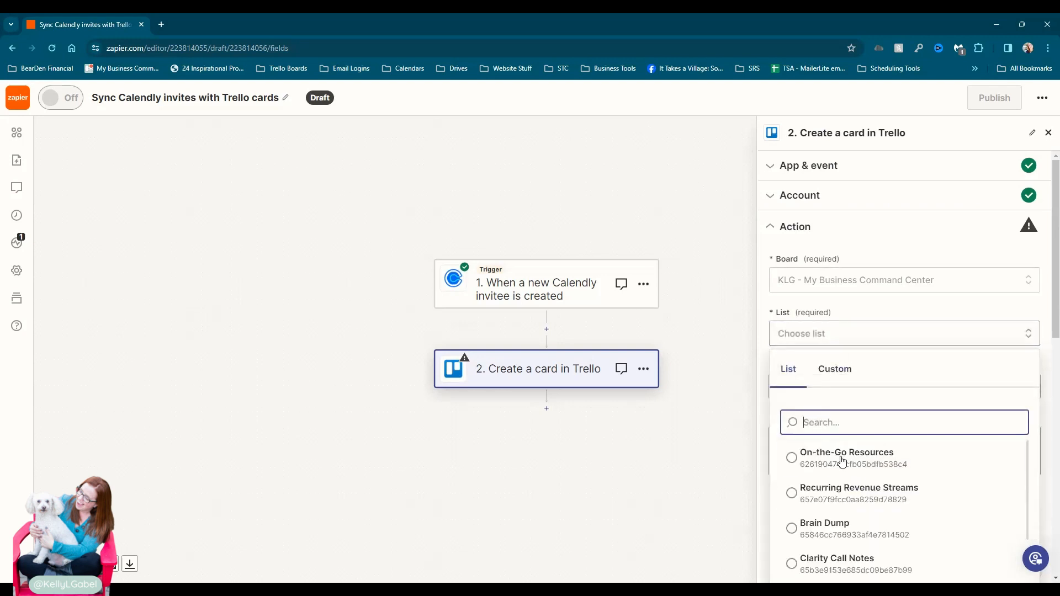
{"action": "left_click", "coordinate": [822, 559]}
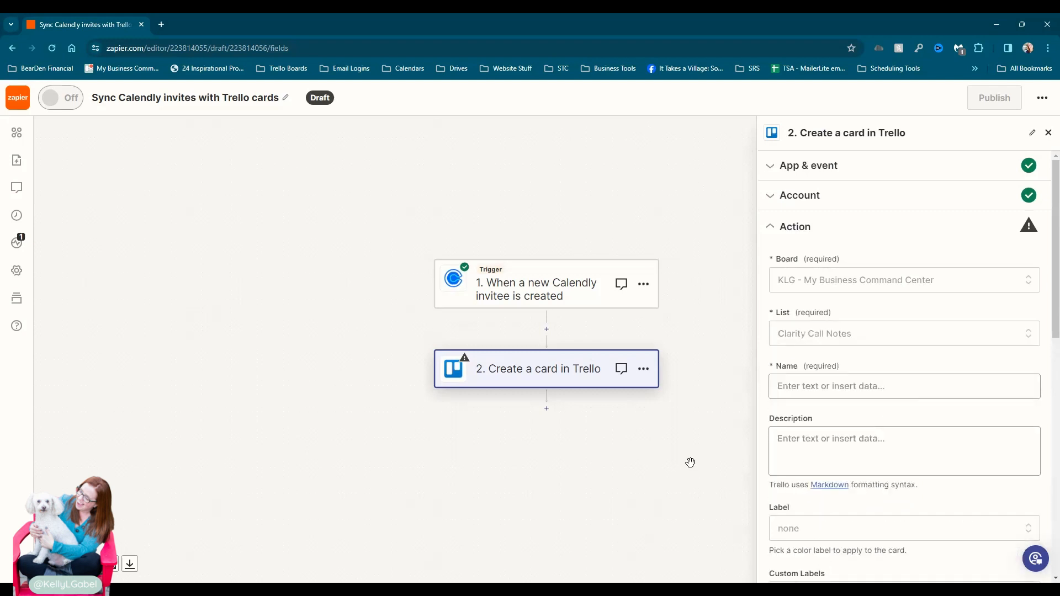
Use the Calendly Invitee Name field as the Trello card's name and set the card position to top.
{"action": "left_click", "coordinate": [861, 385]}
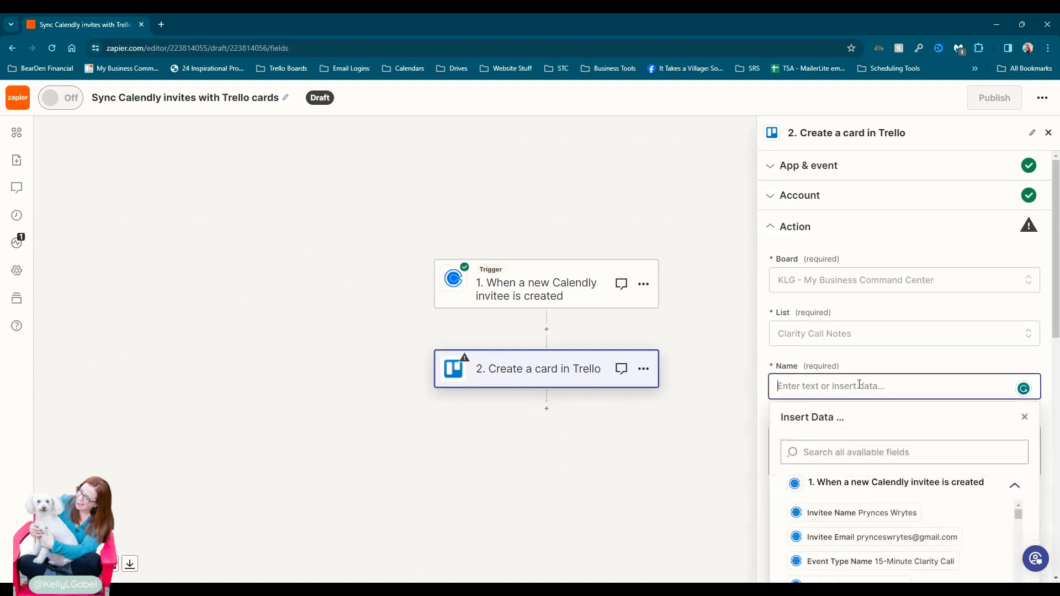
{"action": "left_click", "coordinate": [841, 513]}
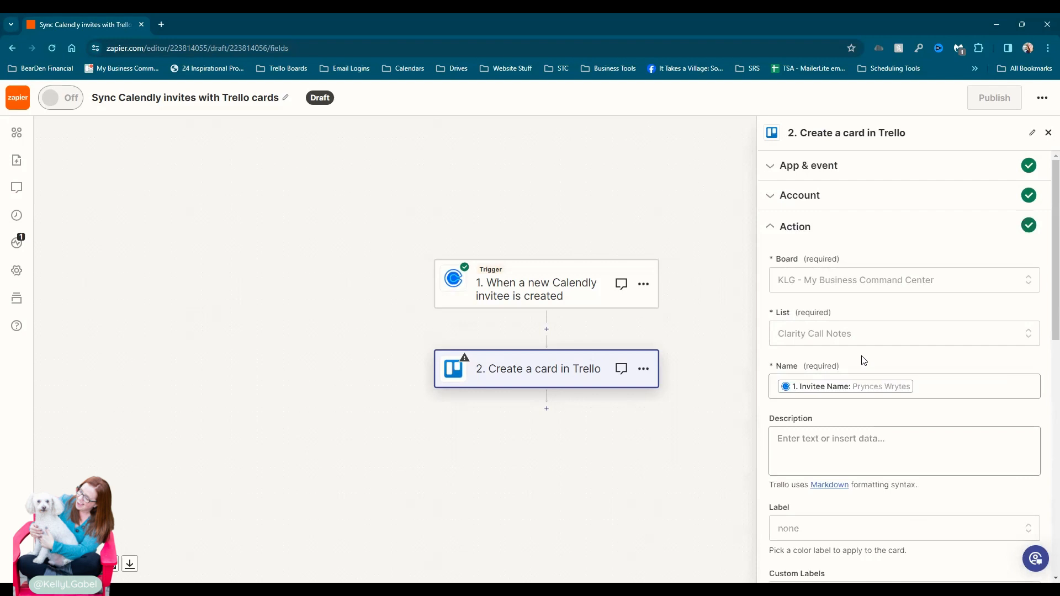
{"action": "scroll", "coordinate": [864, 356], "scroll_direction": "down", "scroll_amount": 2}
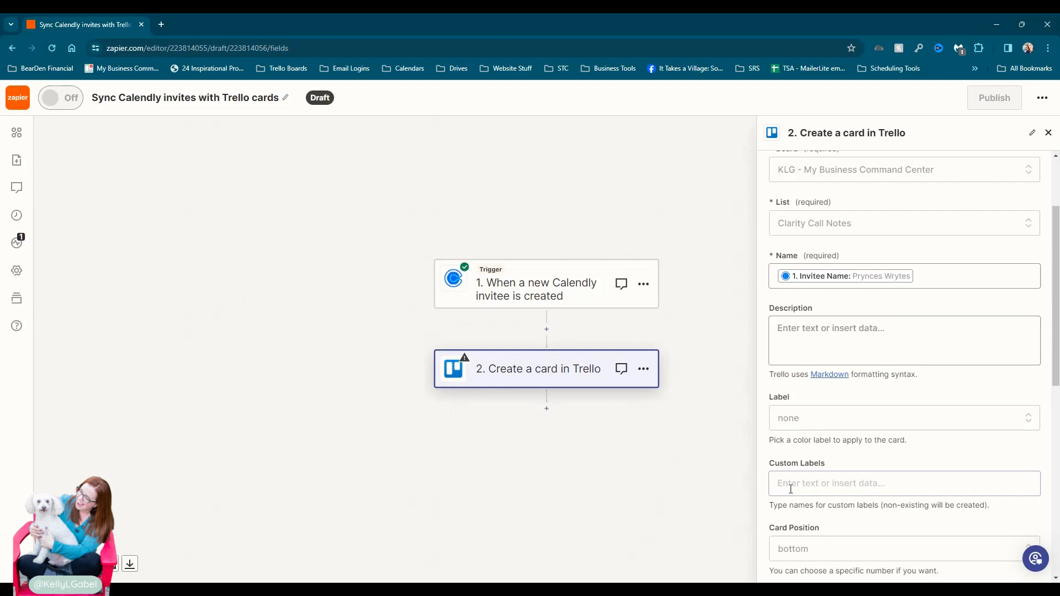
{"action": "scroll", "coordinate": [791, 486], "scroll_direction": "down", "scroll_amount": 2}
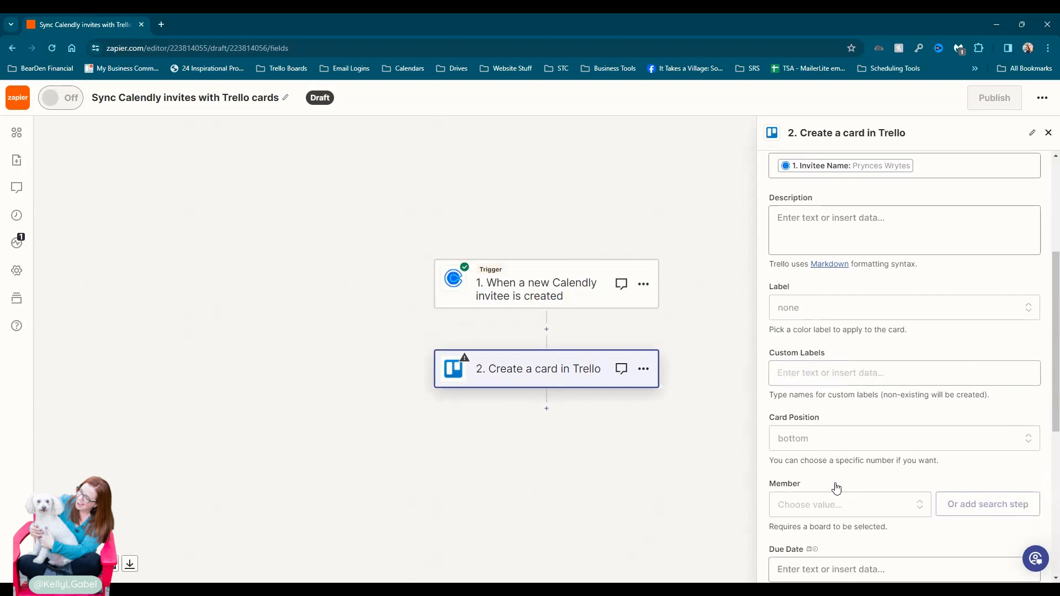
{"action": "left_click", "coordinate": [813, 444]}
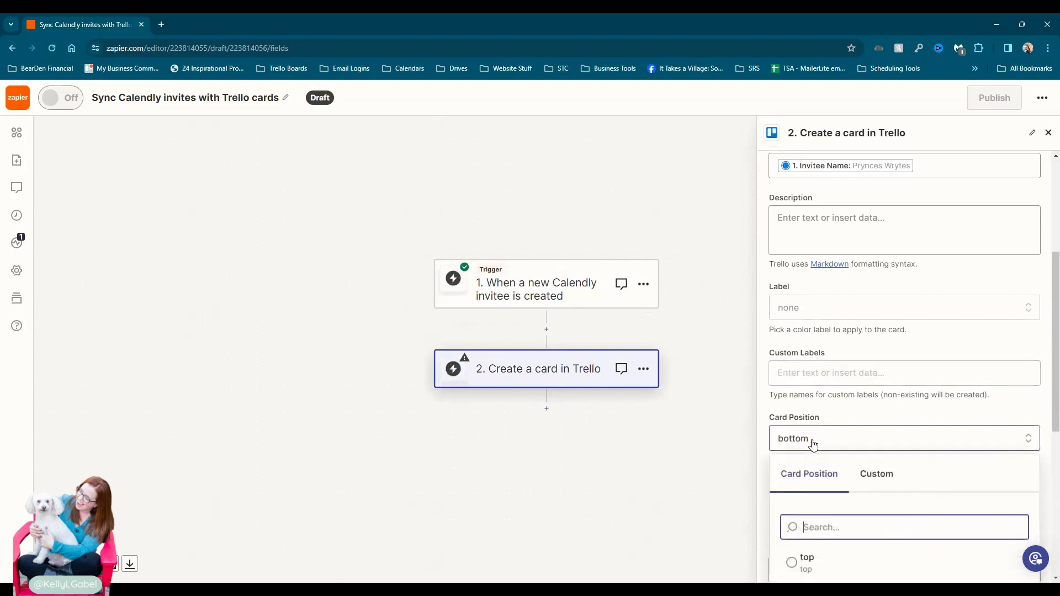
{"action": "left_click", "coordinate": [811, 559]}
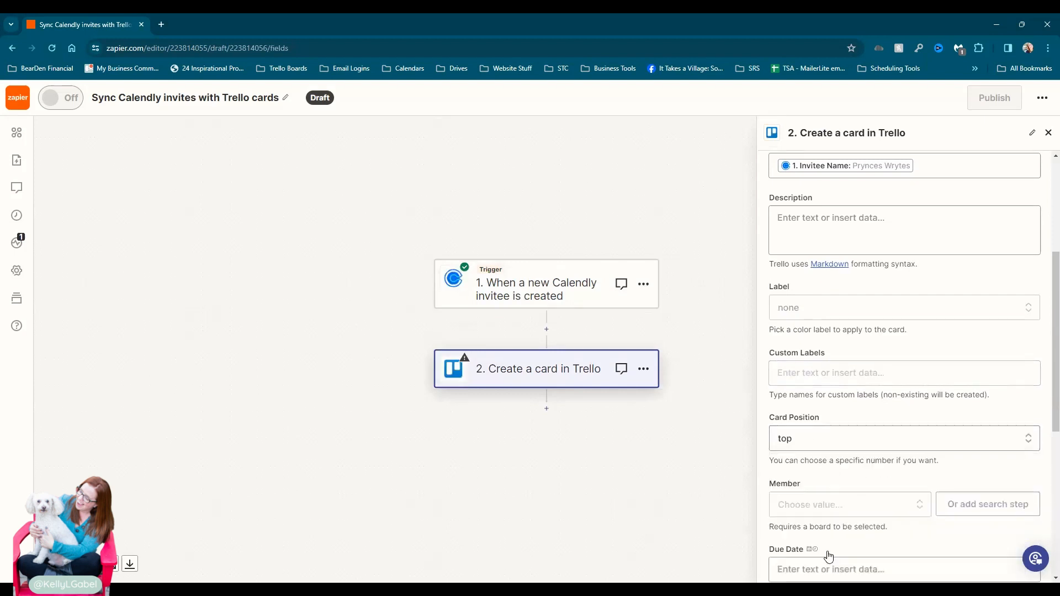
{"action": "left_click", "coordinate": [845, 444]}
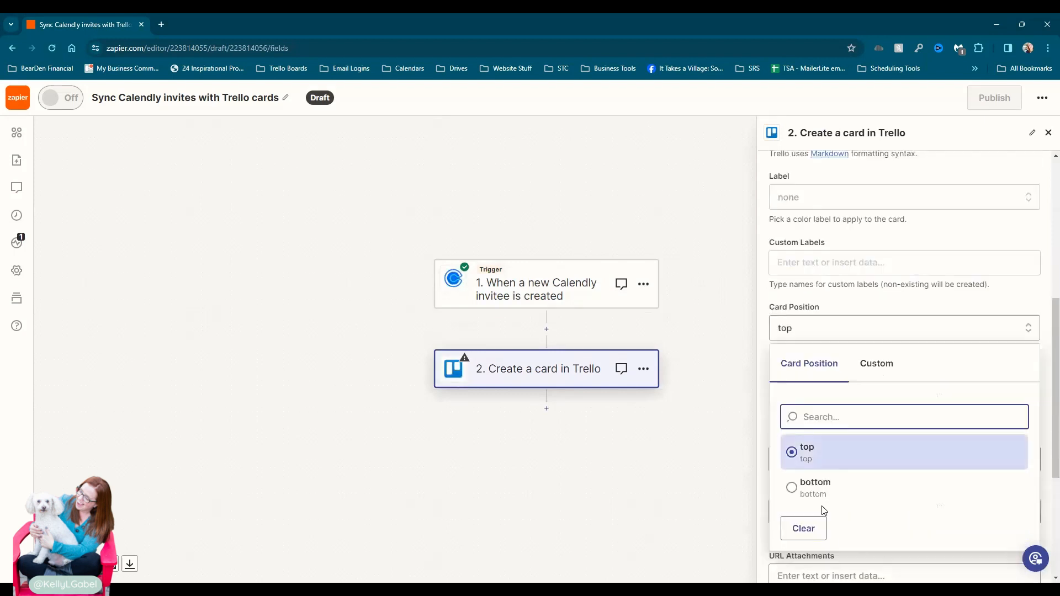
{"action": "left_click", "coordinate": [823, 456]}
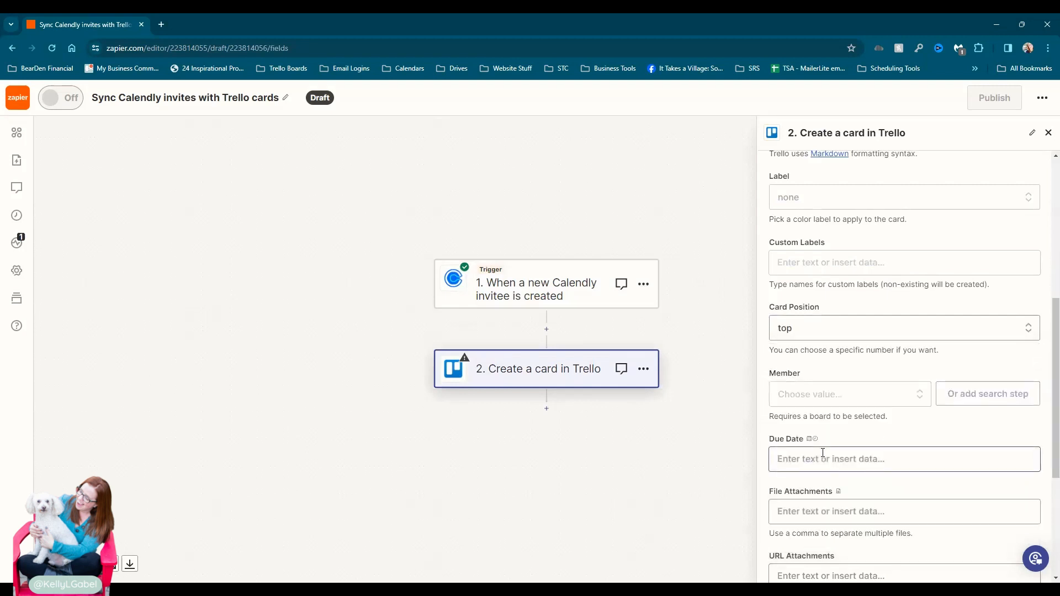
Assign the only listed board member to the card and map its due date to the Scheduled Event Start Time.
{"action": "left_click", "coordinate": [835, 398]}
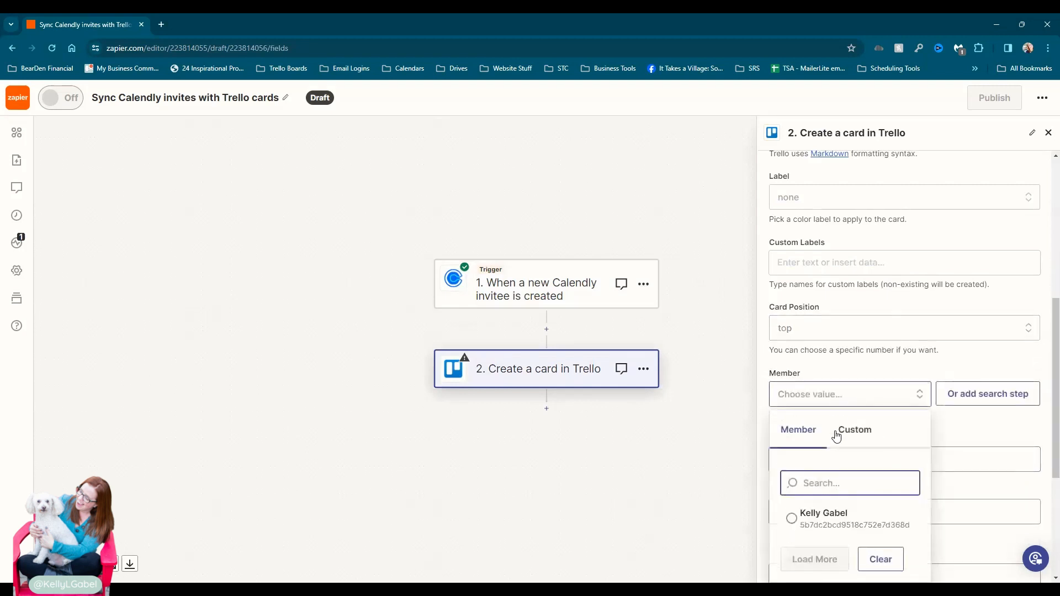
{"action": "left_click", "coordinate": [803, 517]}
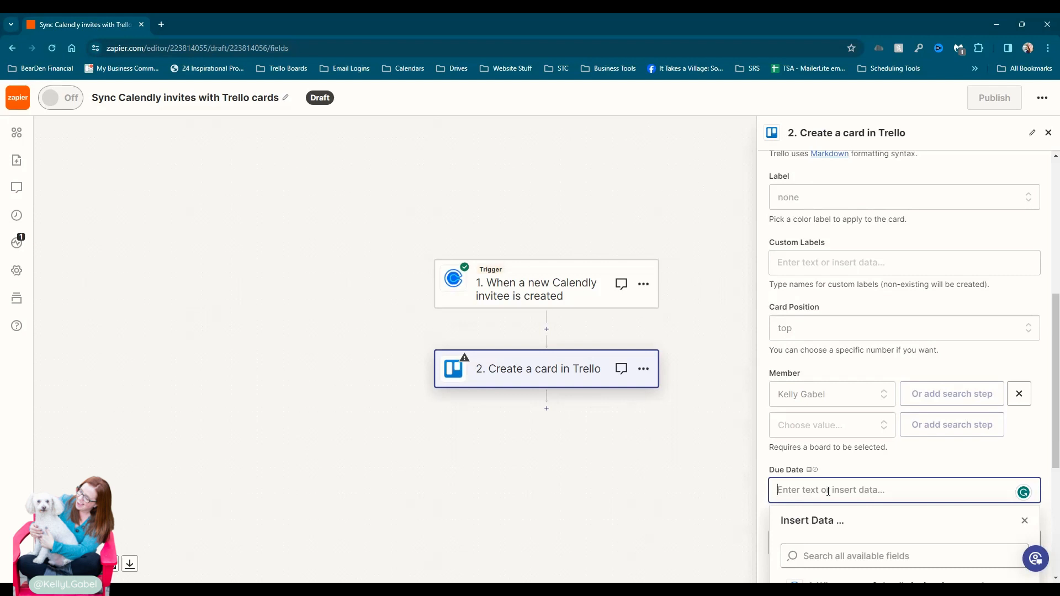
{"action": "scroll", "coordinate": [852, 494], "scroll_direction": "down", "scroll_amount": 6}
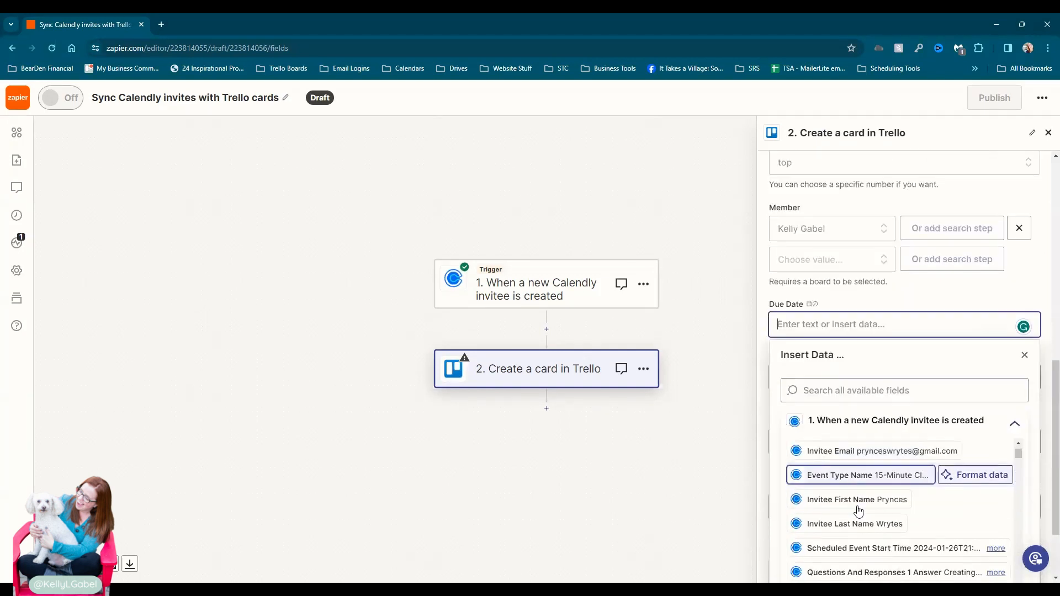
{"action": "left_click", "coordinate": [861, 520]}
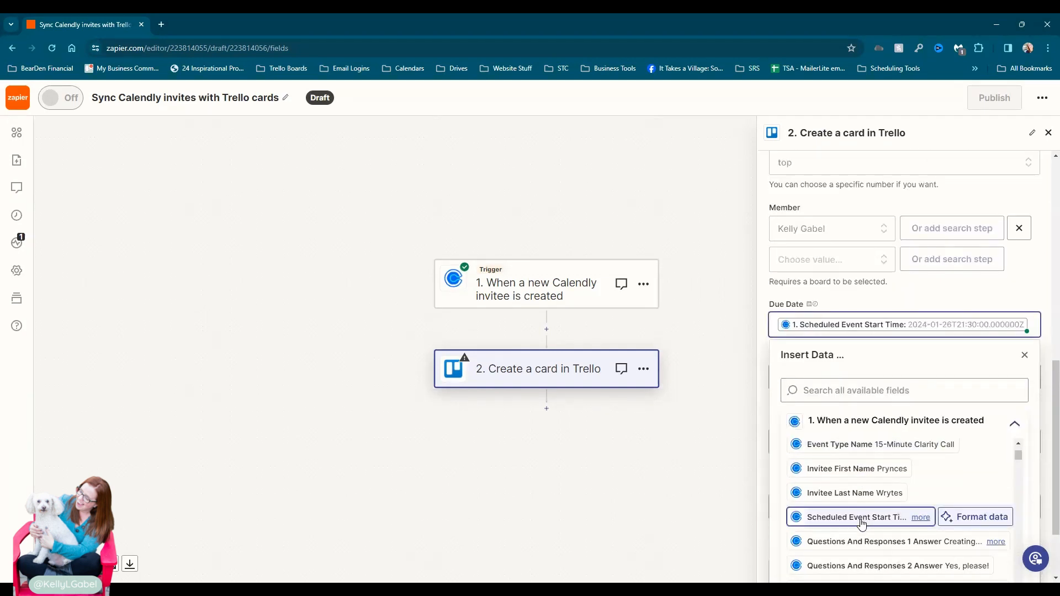
{"action": "left_click", "coordinate": [854, 293]}
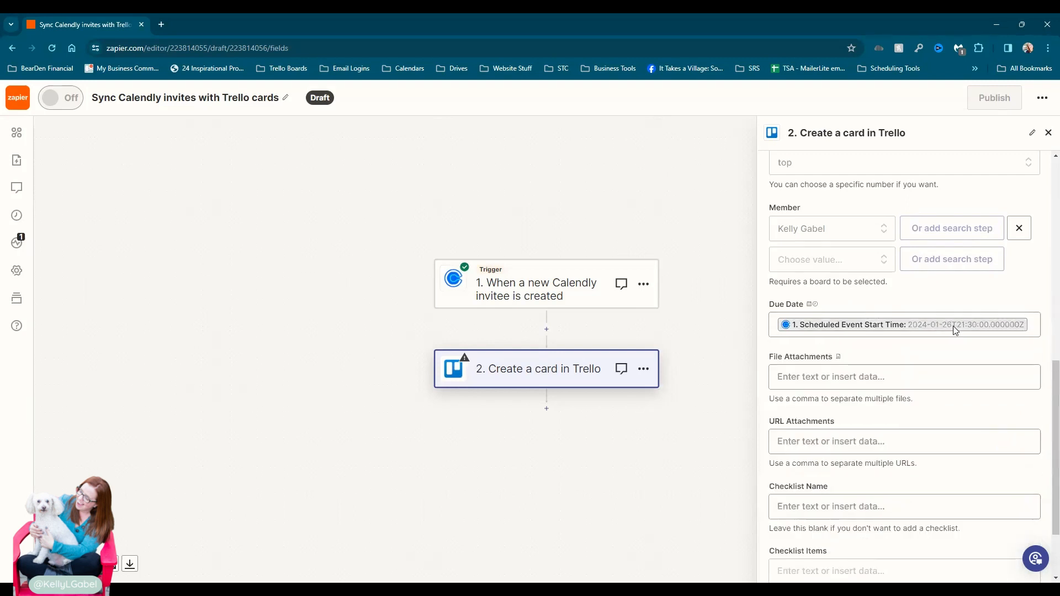
Insert the Calendly field Questions And Responses 1 Answer into the Trello card's description.
{"action": "scroll", "coordinate": [866, 425], "scroll_direction": "down", "scroll_amount": 3}
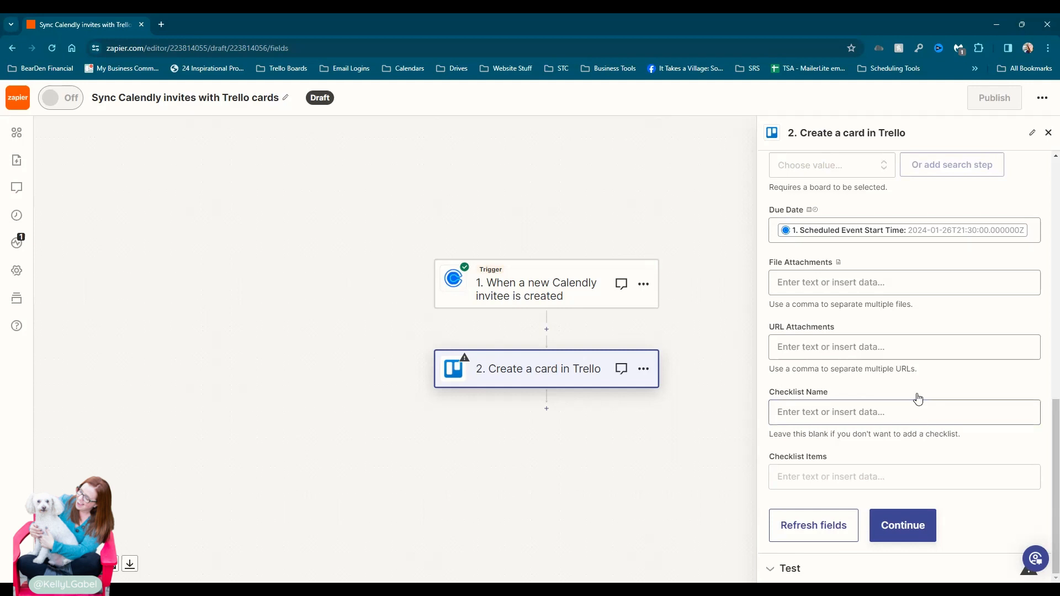
{"action": "scroll", "coordinate": [910, 387], "scroll_direction": "up", "scroll_amount": 8}
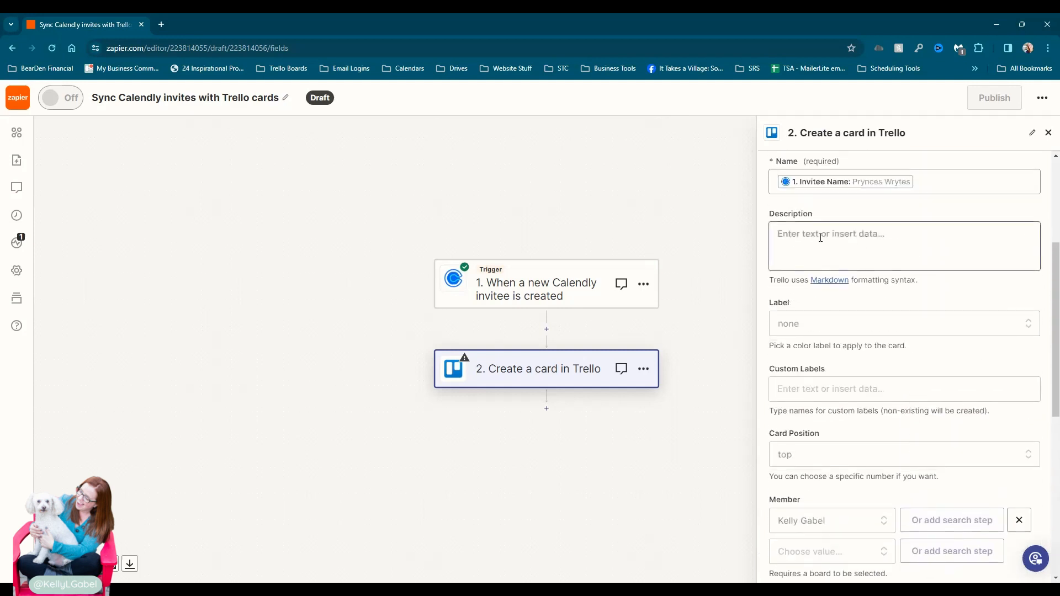
{"action": "left_click", "coordinate": [810, 230]}
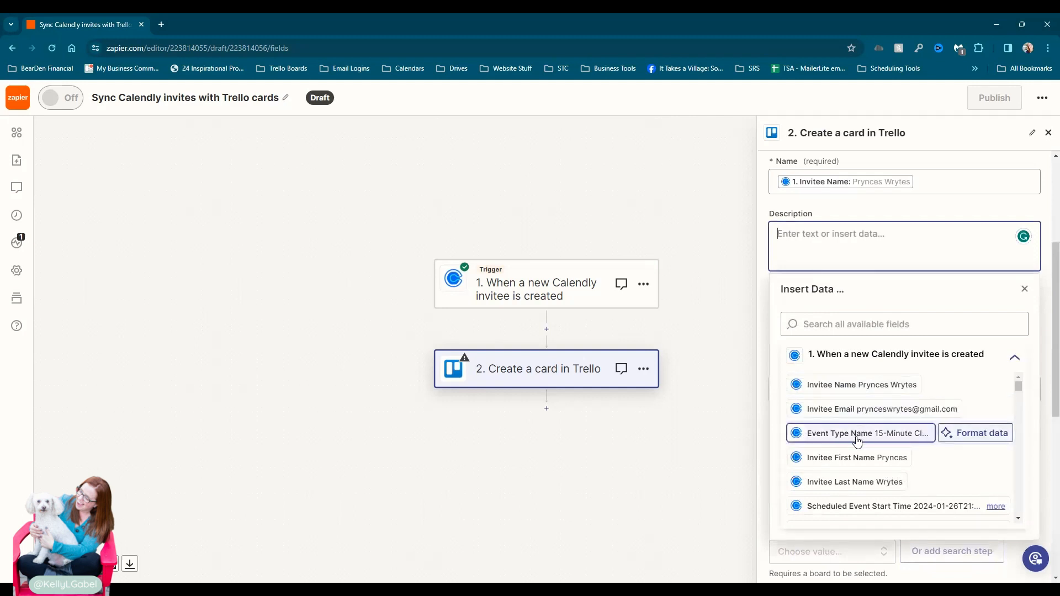
{"action": "scroll", "coordinate": [839, 457], "scroll_direction": "down", "scroll_amount": 1}
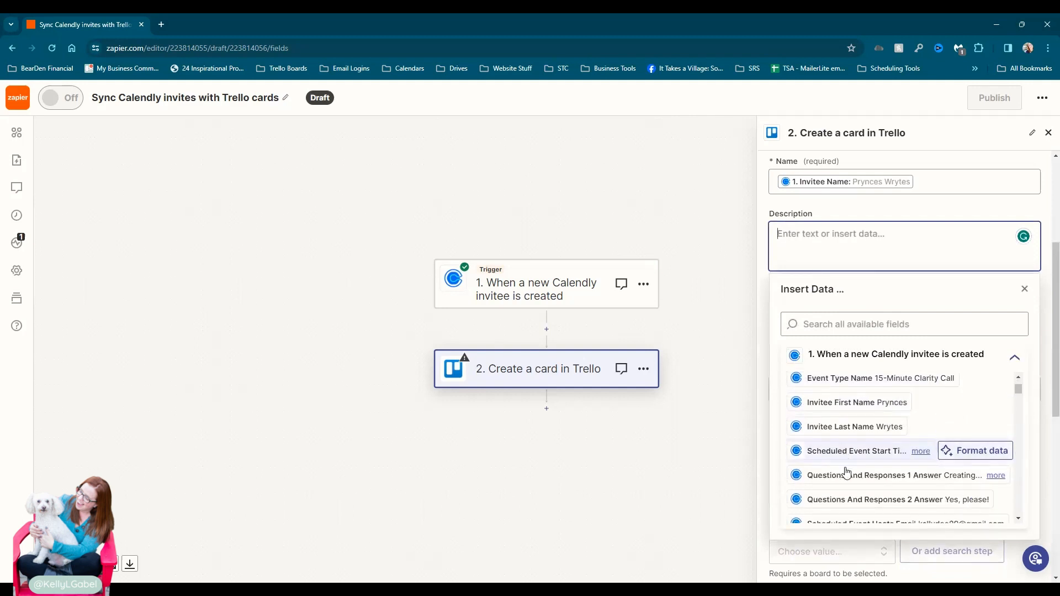
{"action": "left_click", "coordinate": [846, 475]}
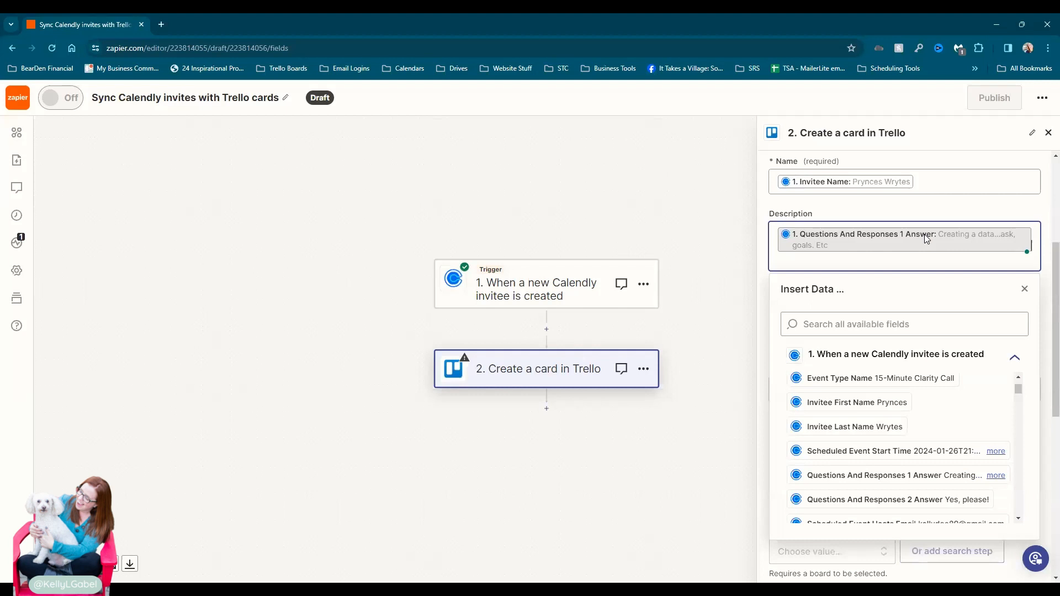
Add the Calendly field Questions And Responses 2 Answer on a new line in the Trello card's description.
{"action": "key", "text": "Return"}
{"action": "key", "text": "Return"}
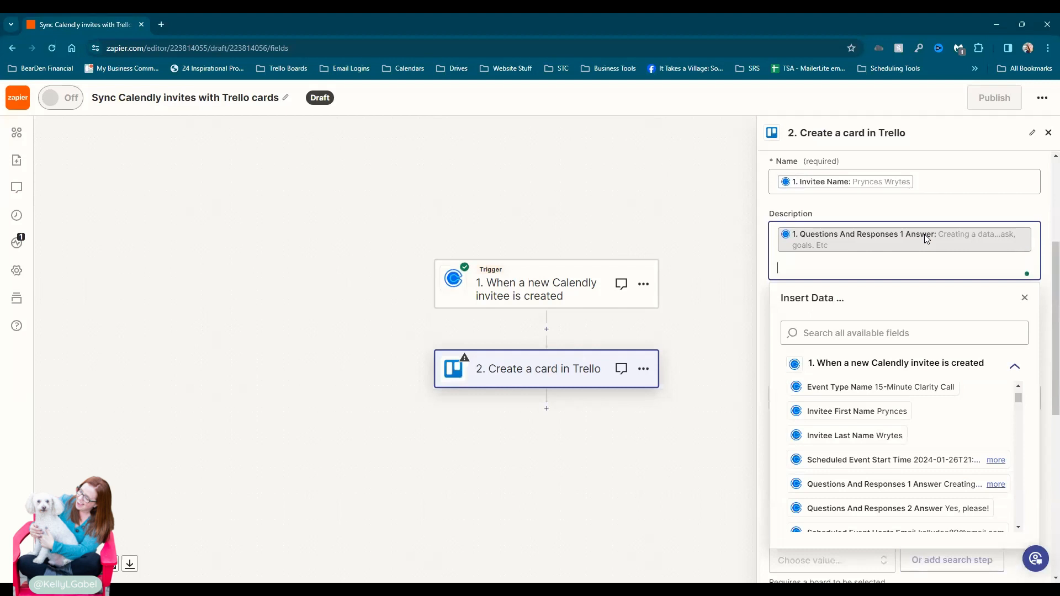
{"action": "left_click", "coordinate": [876, 509]}
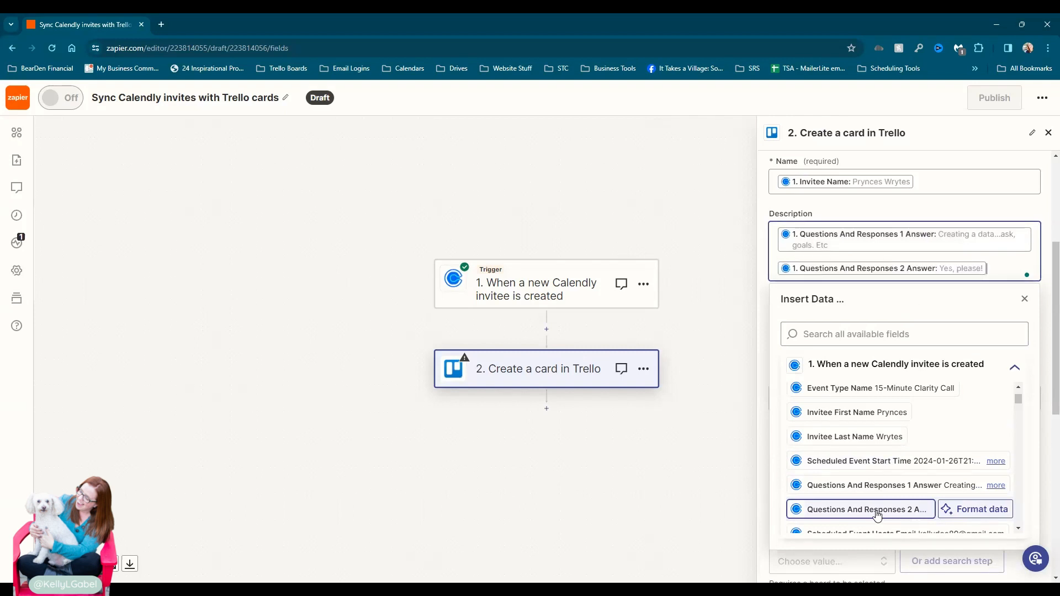
{"action": "left_click", "coordinate": [892, 216]}
Accept the card's field setup without attachments or a checklist and test the step by sending a card to Trello.
{"action": "scroll", "coordinate": [890, 215], "scroll_direction": "down", "scroll_amount": 7}
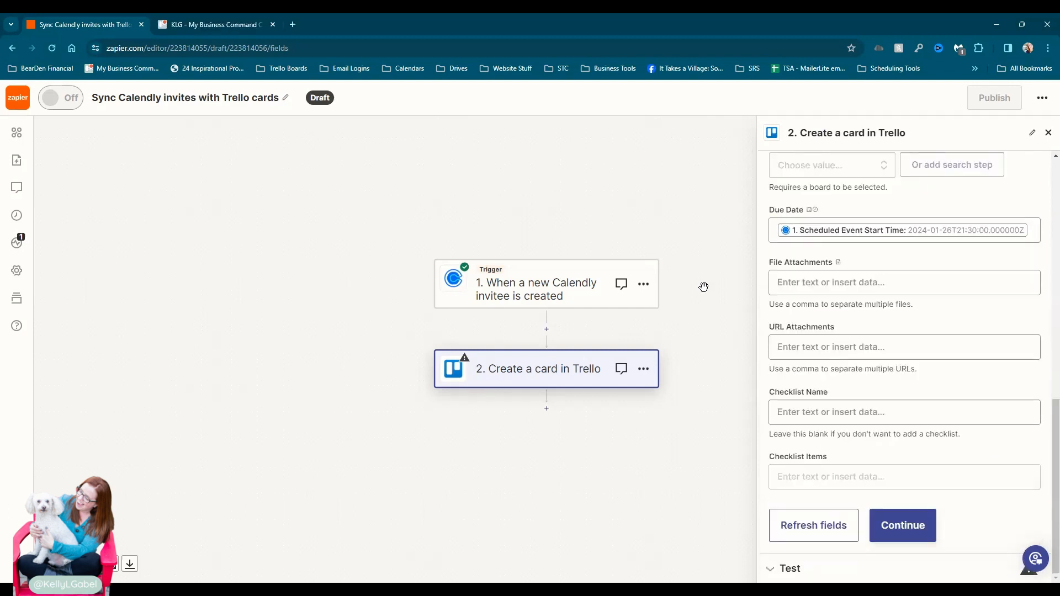
{"action": "left_click", "coordinate": [906, 543]}
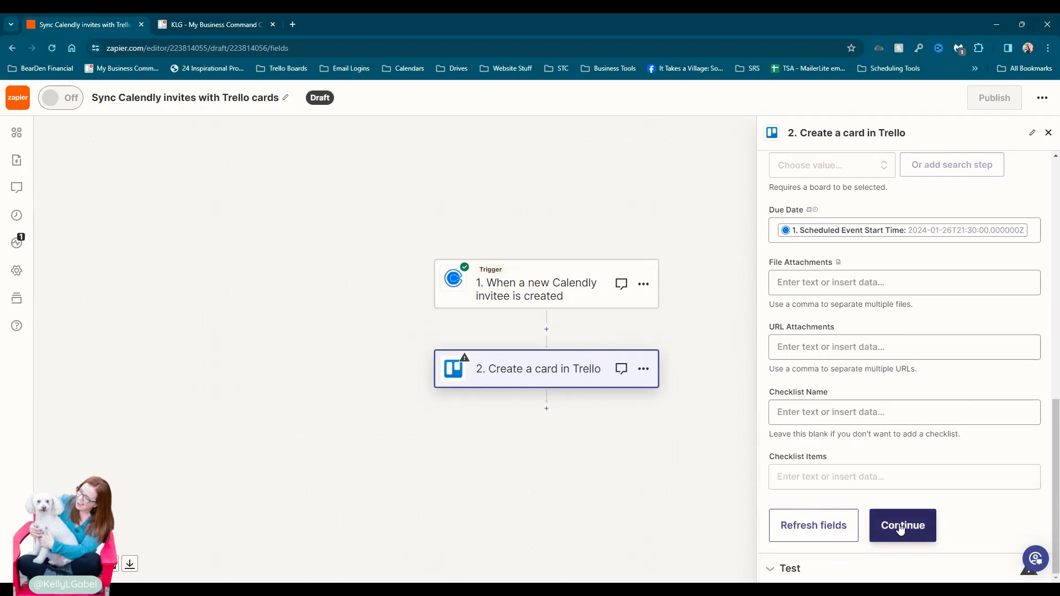
{"action": "left_click", "coordinate": [900, 528]}
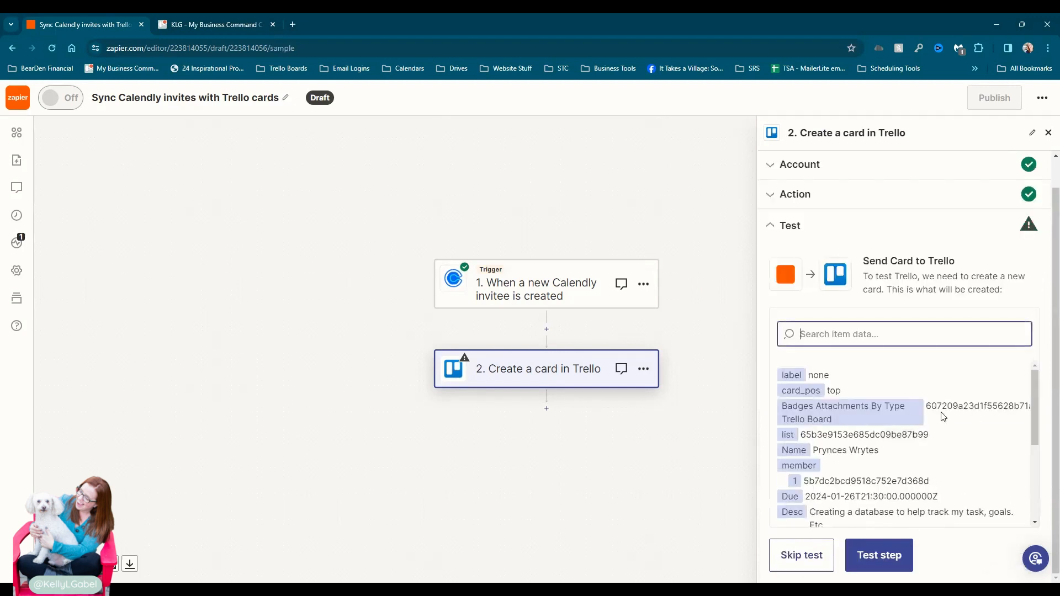
{"action": "left_click", "coordinate": [883, 555]}
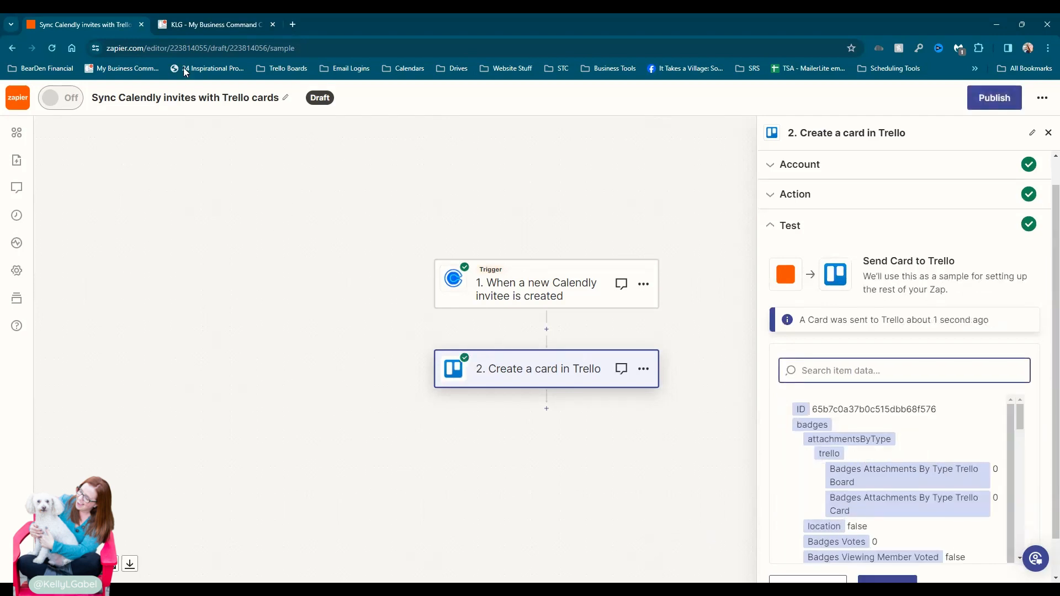
Switch to the KLG - My Business Command Center board in Trello and open the test card in the Clarity Call Notes list.
{"action": "left_click", "coordinate": [189, 26]}
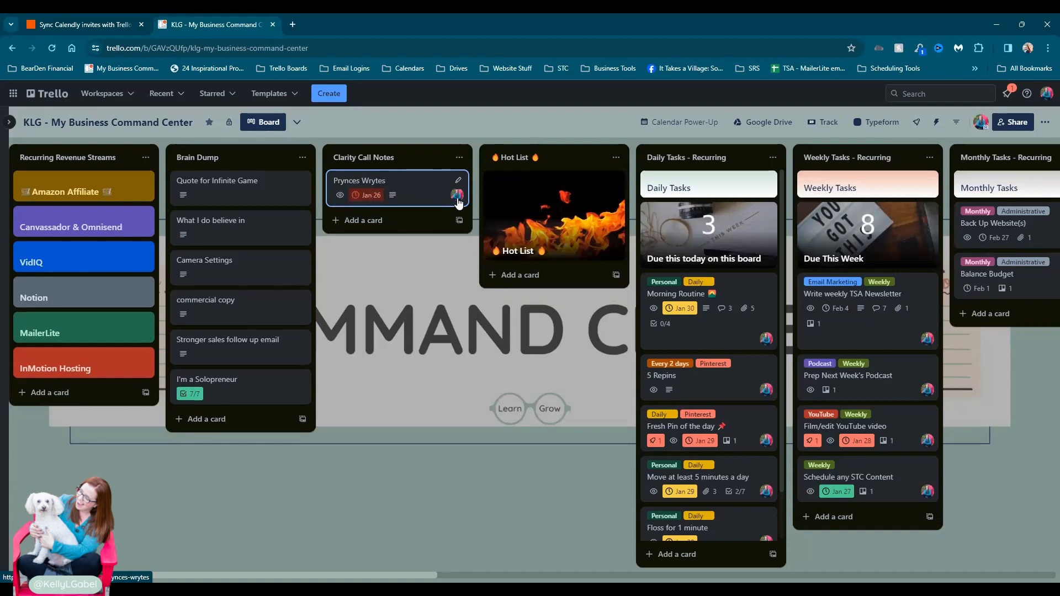
{"action": "left_click", "coordinate": [426, 193]}
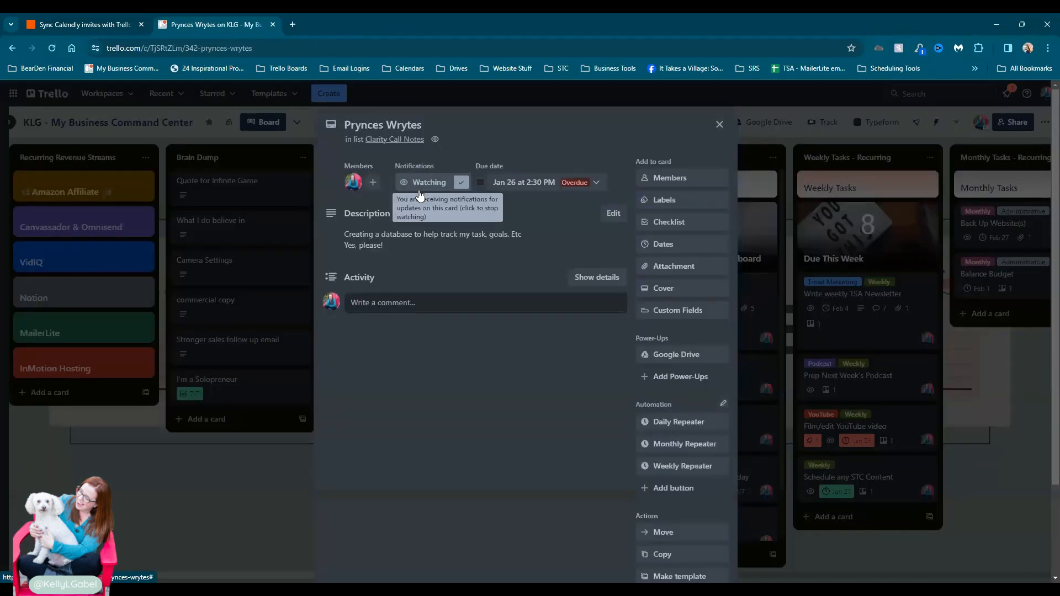